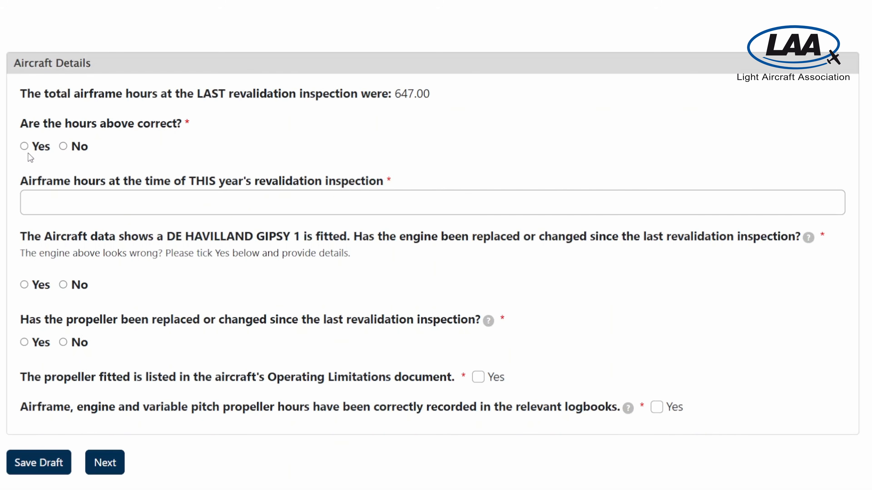
- Answer No to 'Are the hours above correct?' and Yes to the engine-replaced question
click(63, 147)
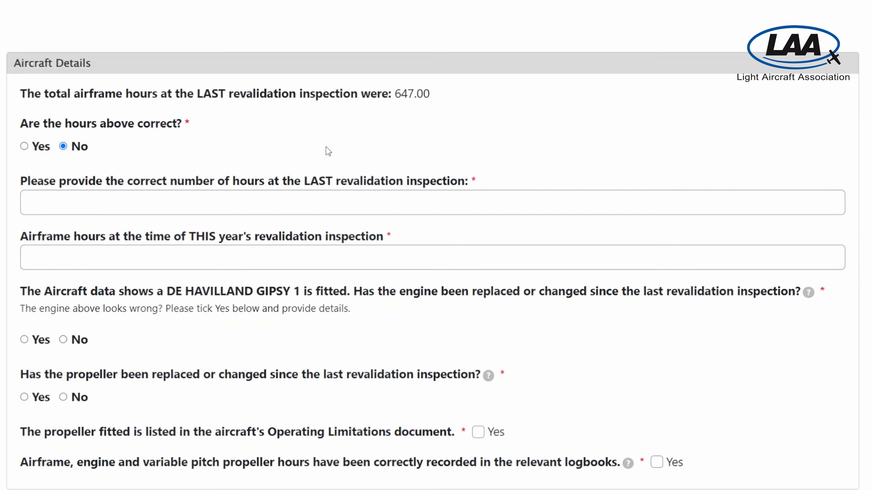
scroll(325, 147, down, 3)
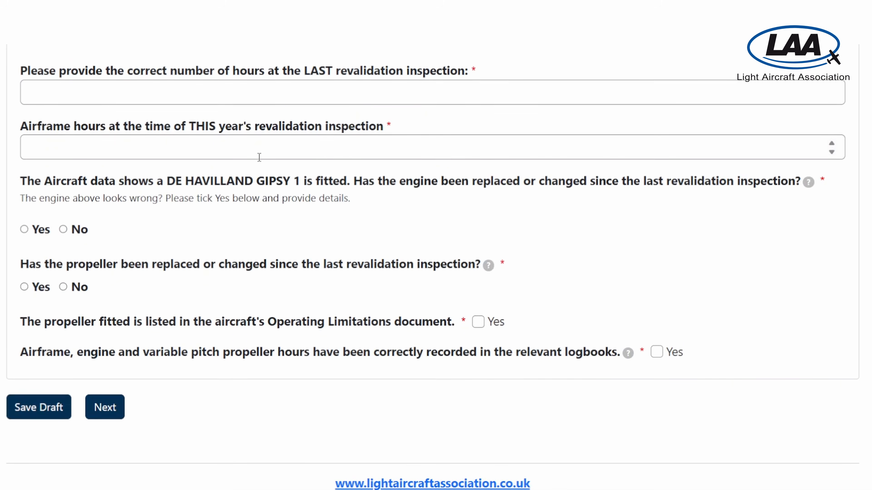
scroll(259, 157, down, 2)
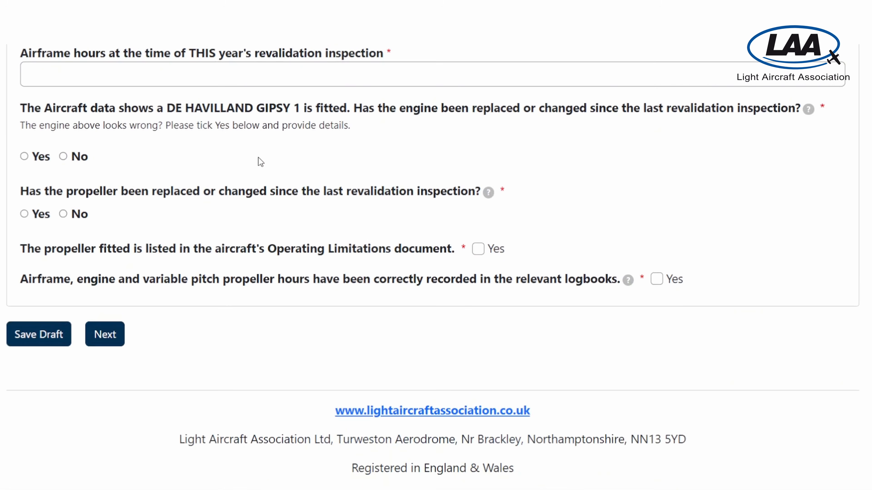
scroll(261, 161, down, 1)
scroll(258, 157, down, 1)
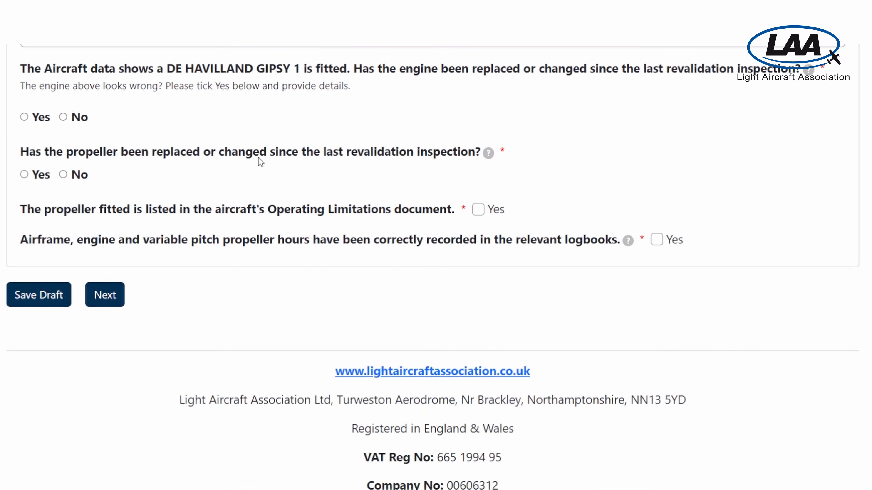
click(24, 118)
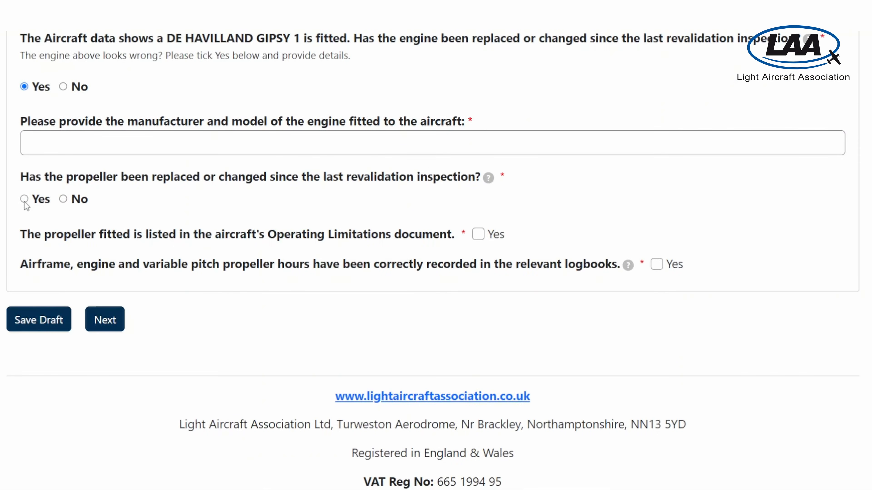
- Answer Yes to the propeller-changed question
click(24, 200)
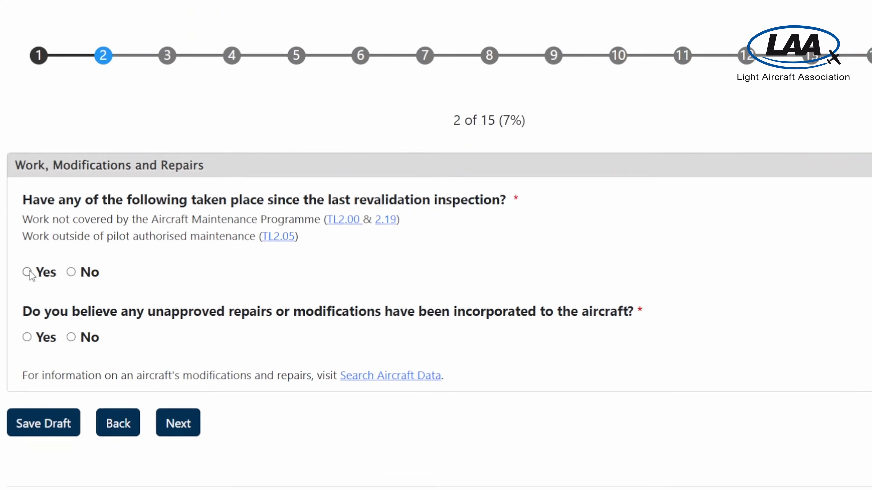
- Answer Yes to work since the last revalidation inspection and check the details box
click(35, 260)
scroll(37, 262, down, 5)
scroll(37, 256, up, 2)
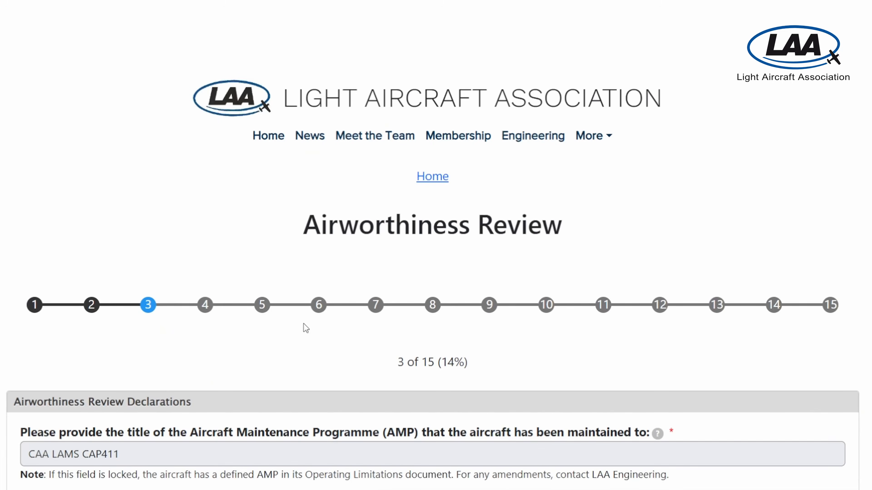
- Confirm maintenance was certified by an LAA inspector and continue to page 4
scroll(306, 328, down, 8)
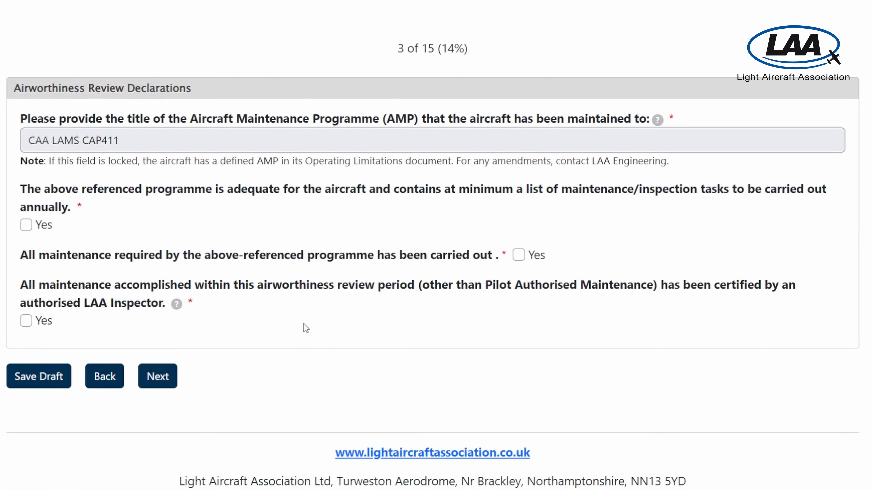
scroll(355, 339, down, 1)
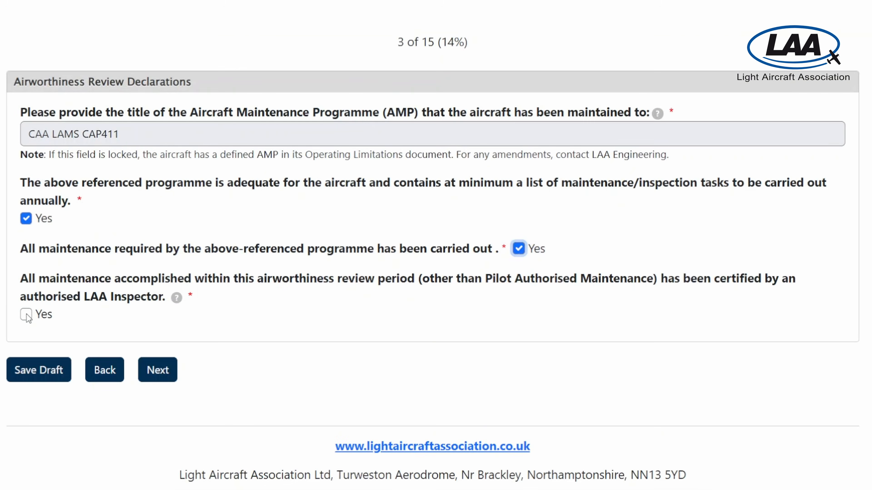
click(27, 315)
click(161, 371)
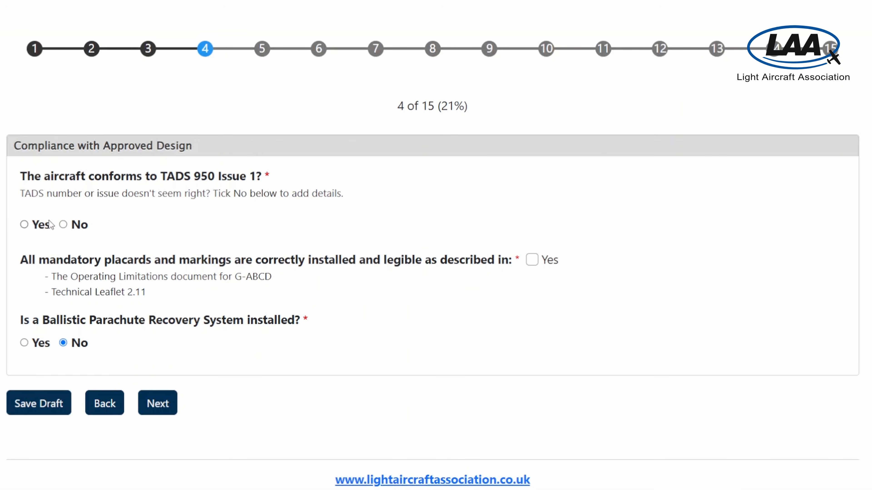
- Answer the TADS 950 Issue 1 question and record that a ballistic parachute is installed
click(63, 226)
click(24, 344)
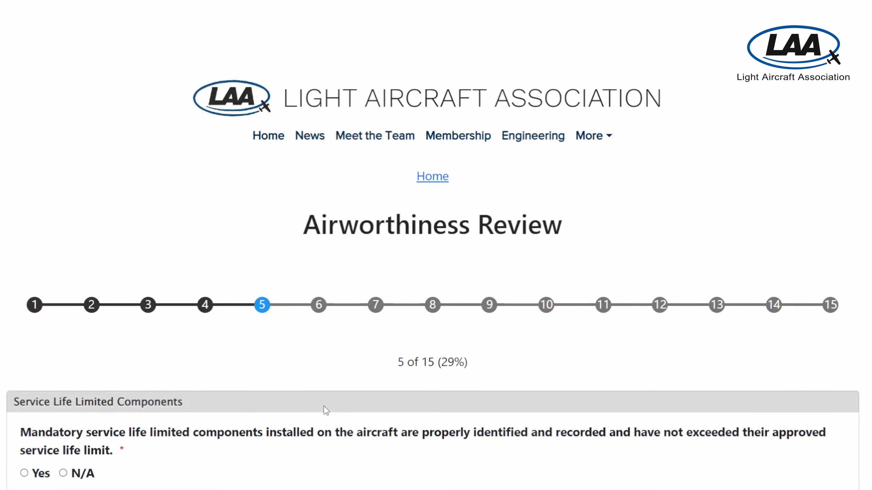
- Review the Service Life Limited Components page and its On-Condition help note
scroll(324, 406, down, 5)
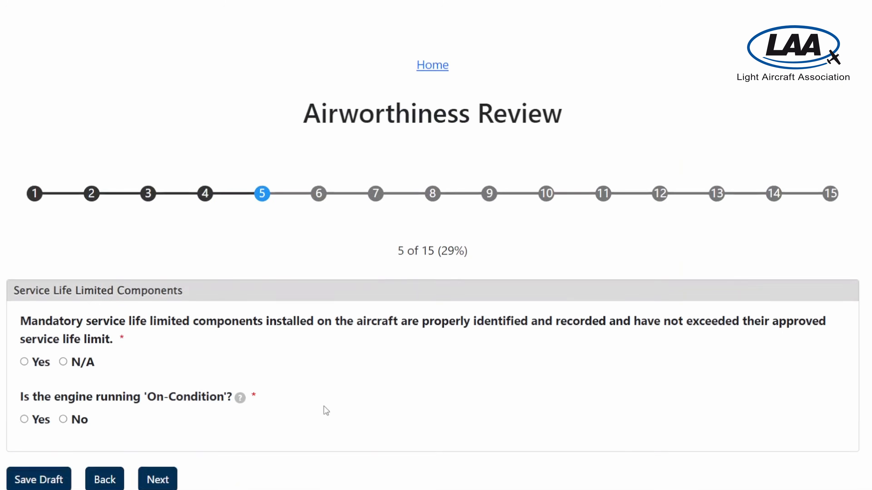
scroll(326, 411, down, 4)
scroll(326, 410, up, 2)
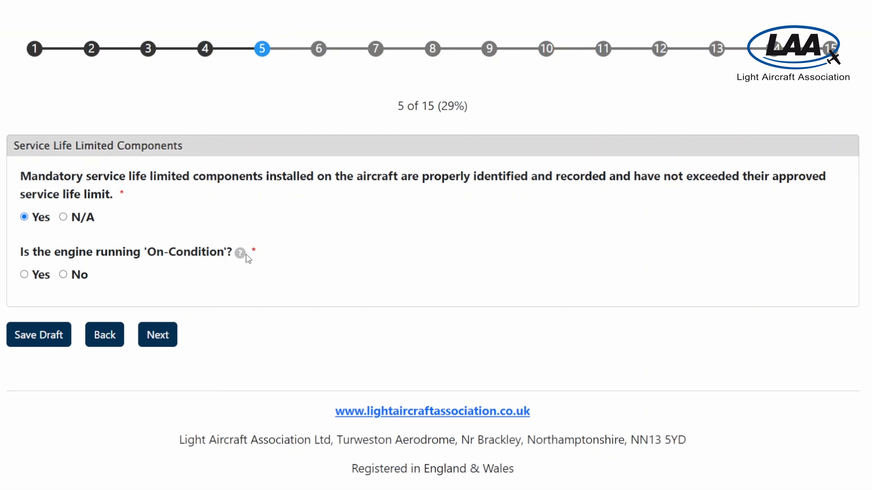
mouse_move(242, 253)
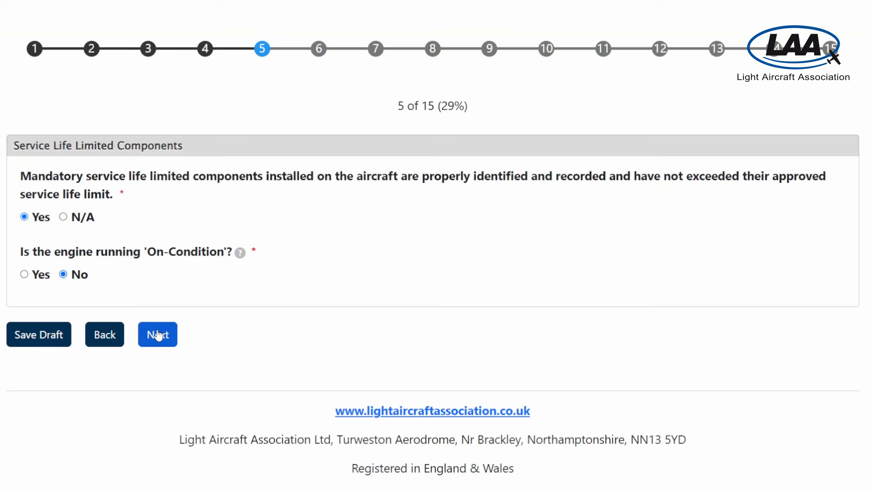
click(153, 486)
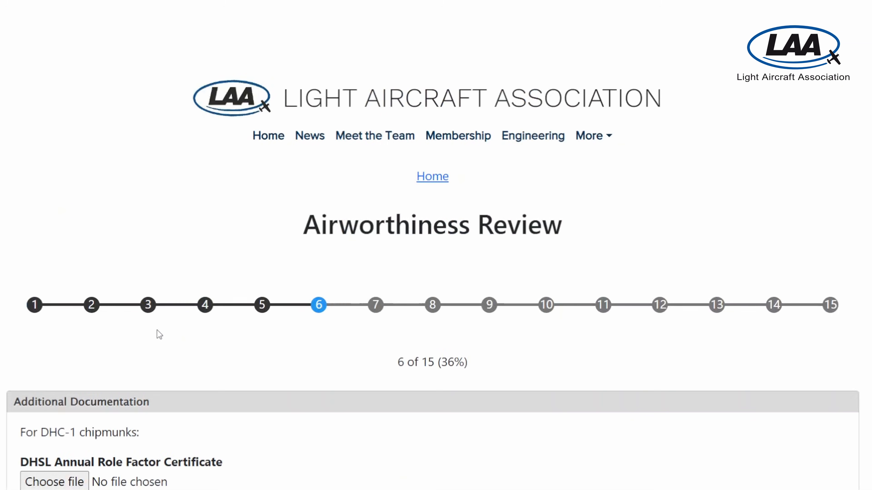
scroll(158, 333, down, 7)
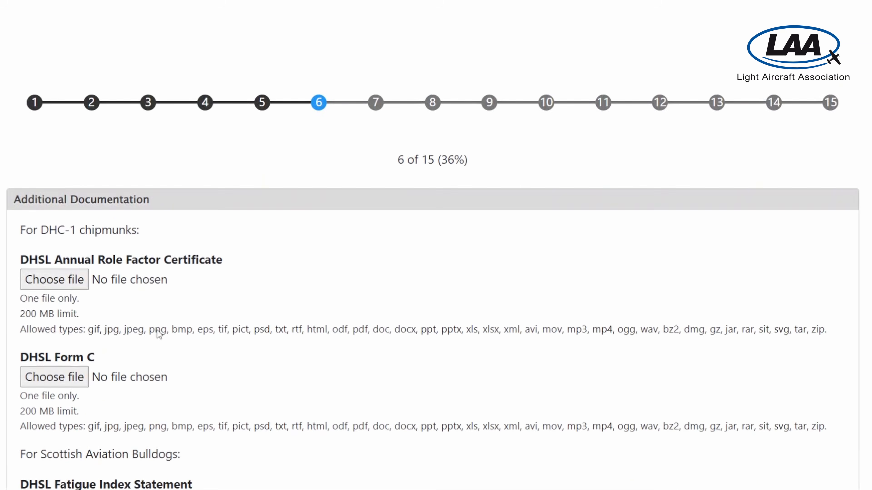
scroll(158, 334, down, 3)
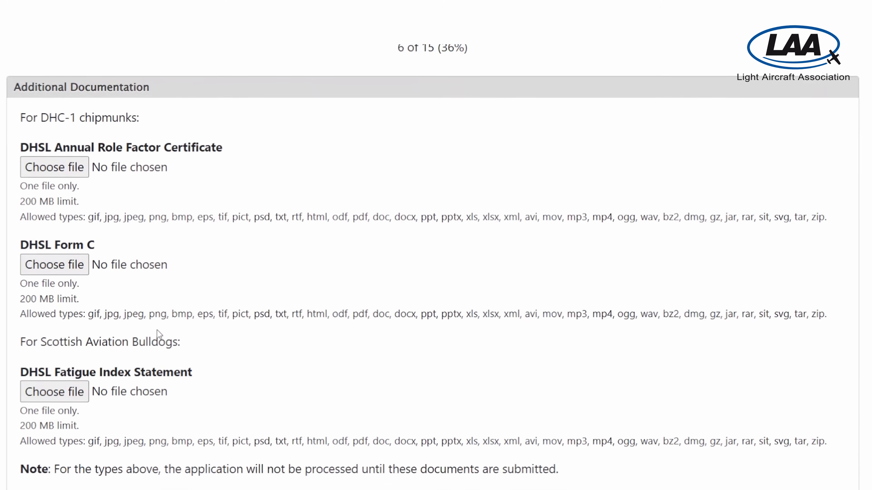
scroll(158, 335, up, 1)
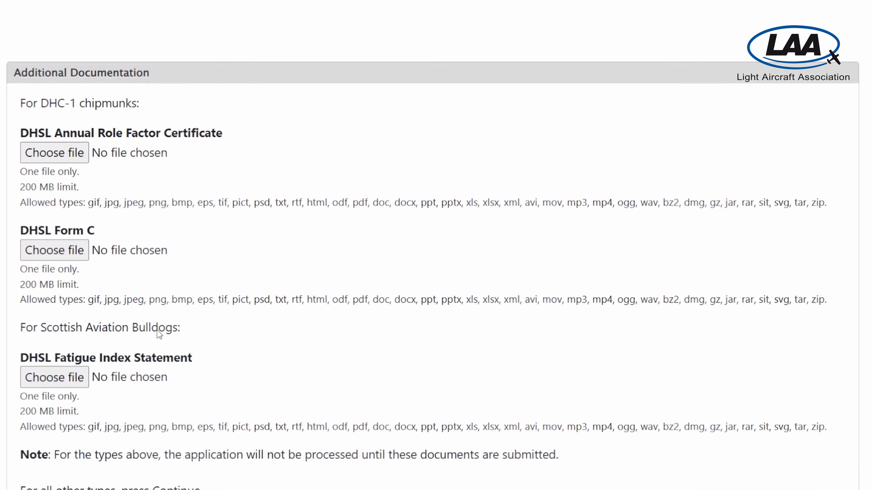
scroll(156, 329, up, 1)
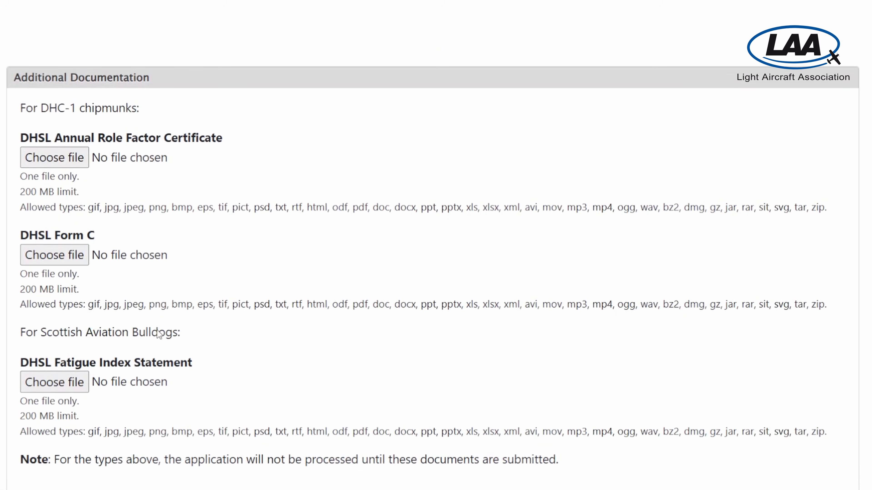
scroll(156, 329, down, 1)
scroll(157, 329, down, 1)
scroll(156, 329, up, 1)
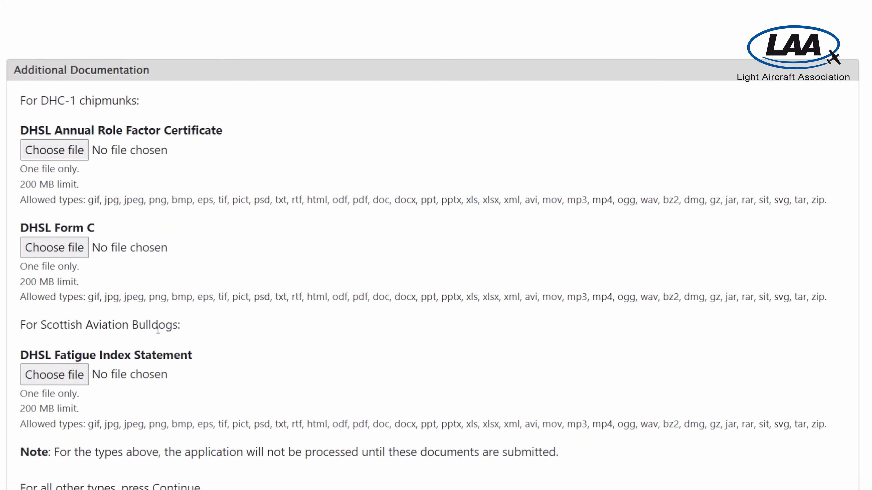
scroll(158, 330, up, 3)
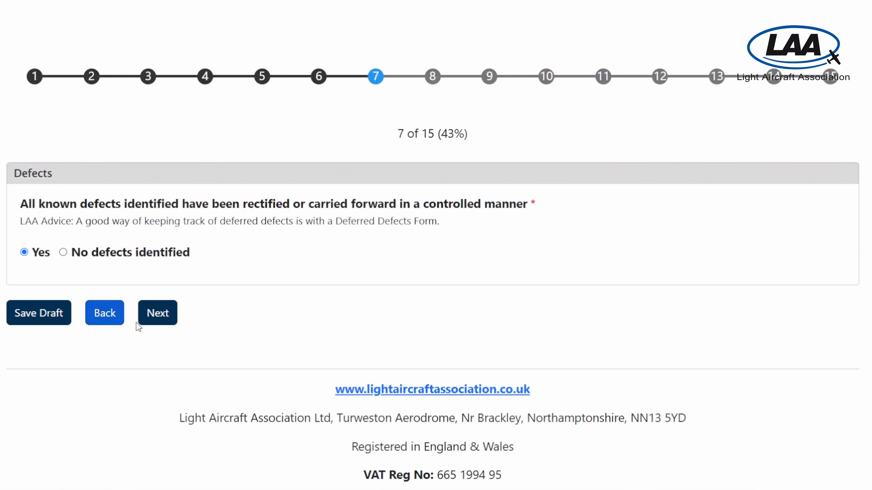
- Advance past Defects and look down page 8's AD, MPD and MTD questions
click(153, 314)
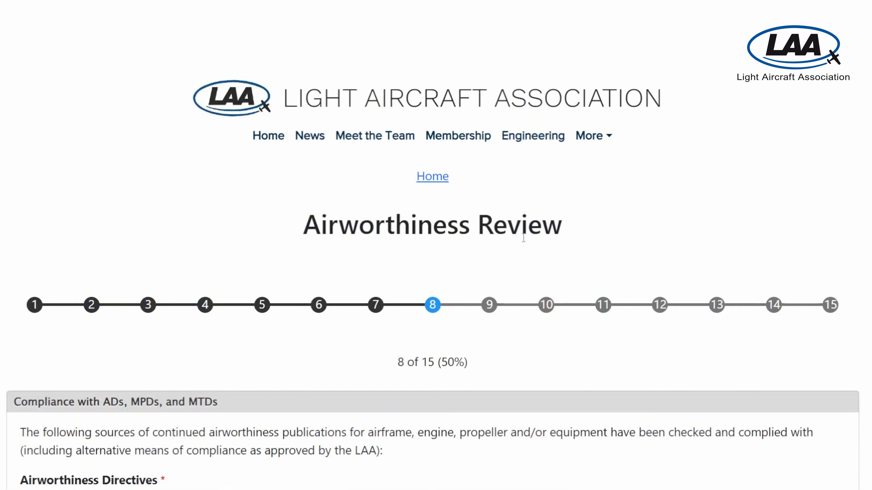
scroll(570, 160, down, 6)
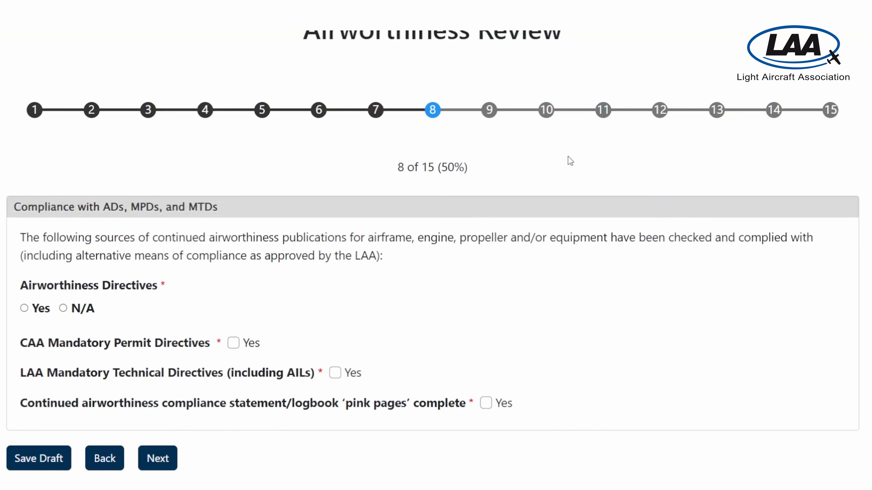
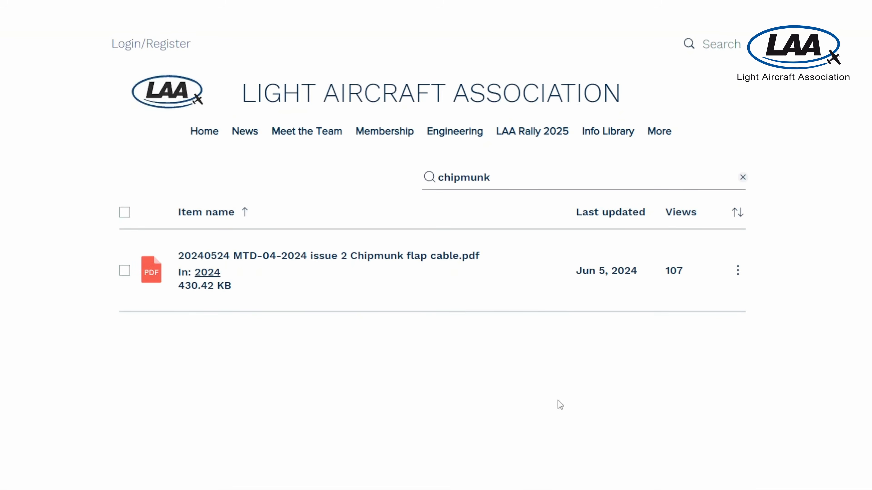
- Open the 20240524 MTD-04-2024 issue 2 Chipmunk flap cable PDF from the 'chipmunk' search results
click(341, 276)
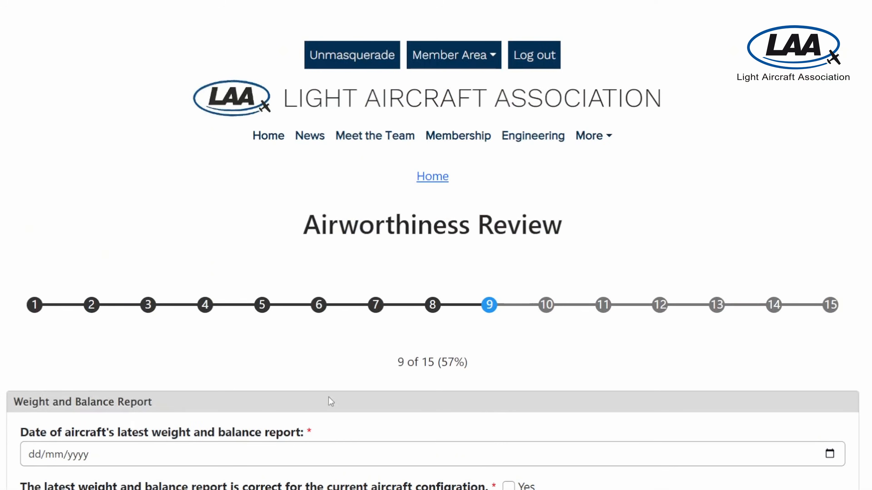
- Scroll page 9 past the 10/10/2014 weight and balance report date to the form buttons
scroll(331, 402, down, 4)
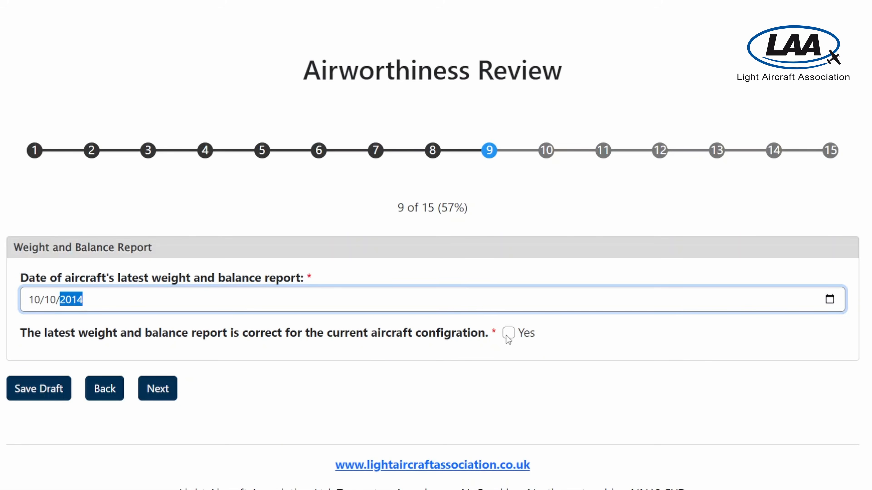
- Tick Yes for the weight and balance report being correct and advance to Documentation Review
click(508, 335)
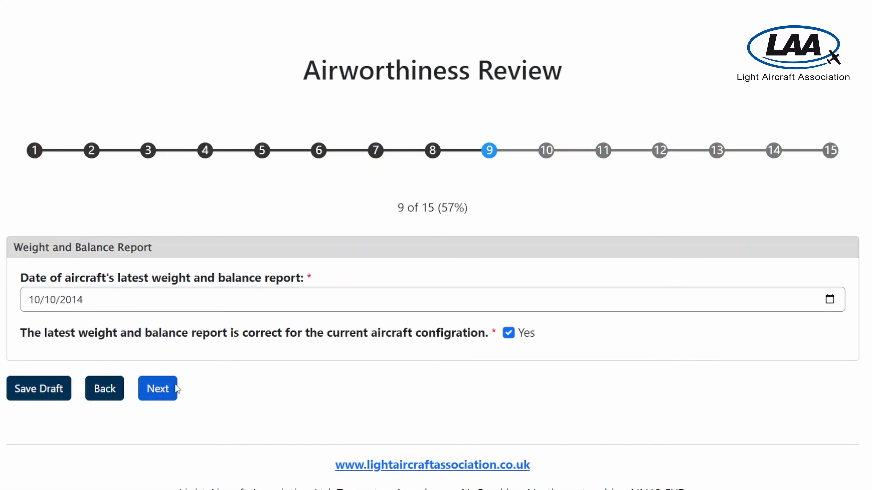
click(158, 389)
scroll(323, 332, down, 4)
scroll(321, 327, down, 5)
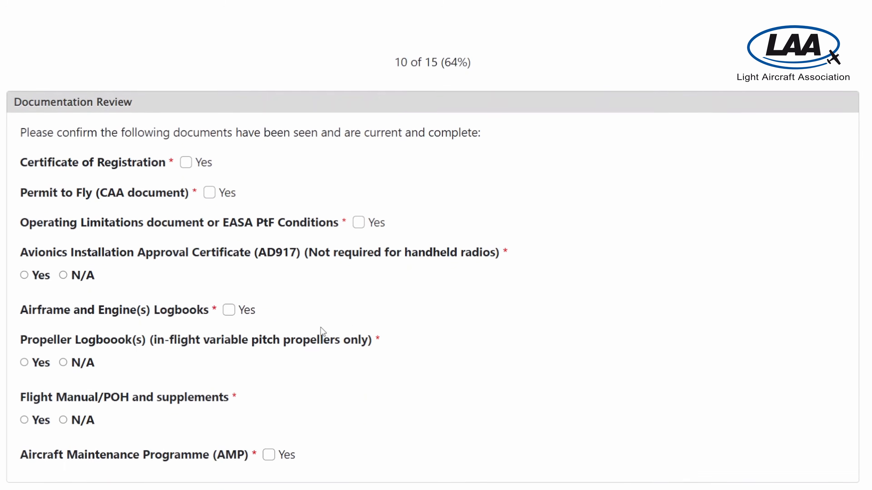
- Mark Operating Limitations, airframe/engine logbooks and propeller logbooks as seen (Yes) on Documentation Review
scroll(320, 327, down, 1)
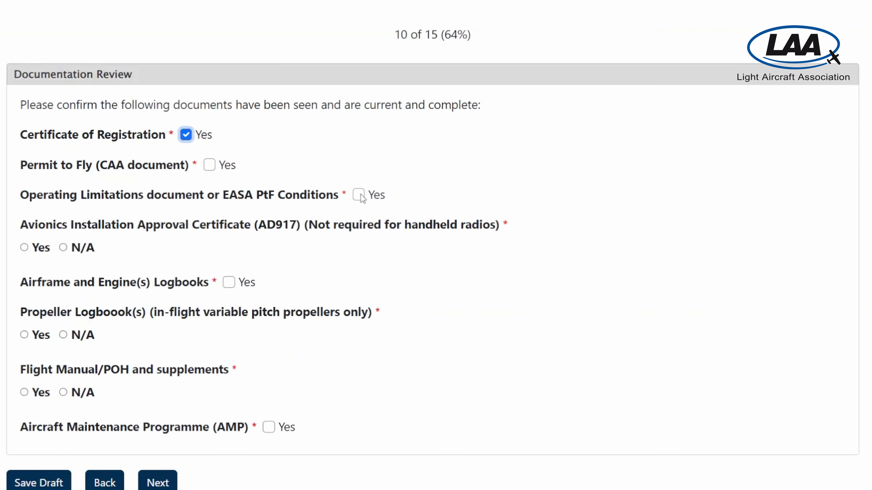
click(359, 195)
click(232, 283)
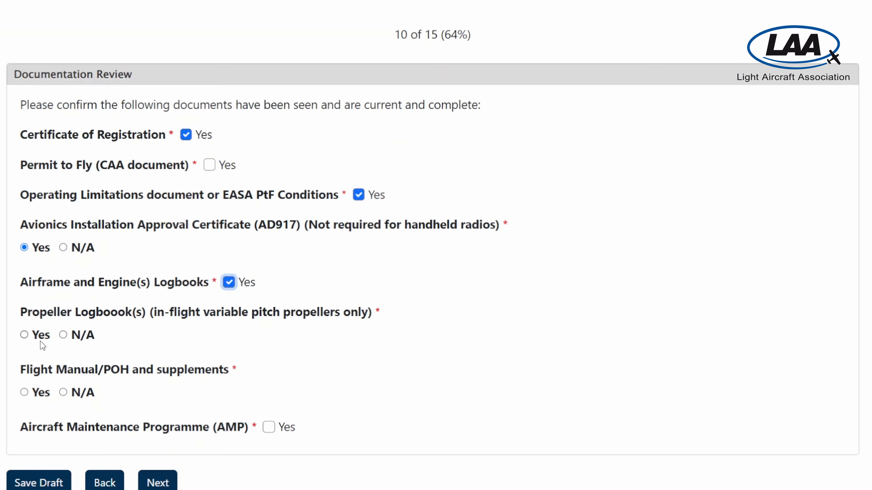
click(27, 337)
scroll(350, 378, down, 1)
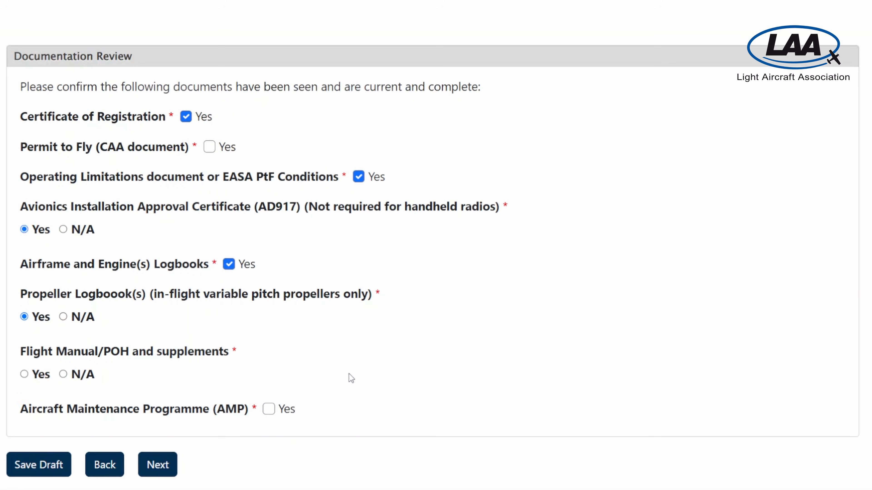